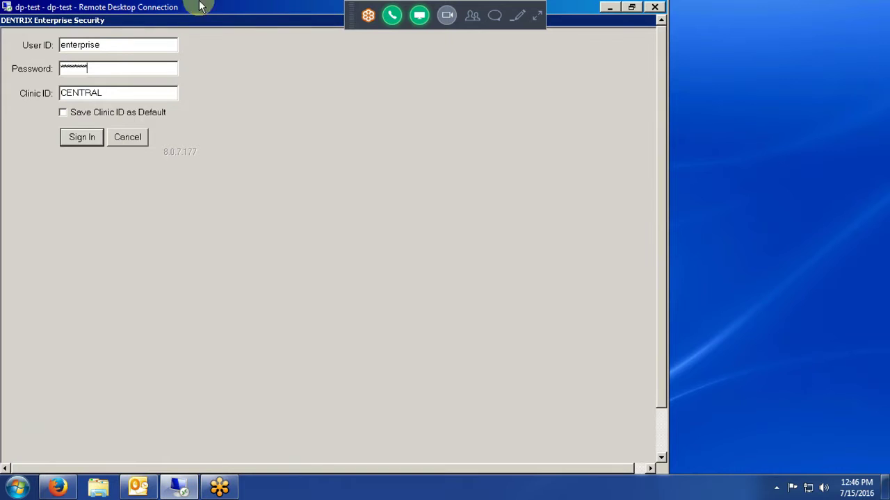
# Sign in to Dentrix Enterprise for clinic CENTRAL with the entered credentials
pyautogui.press('Return')
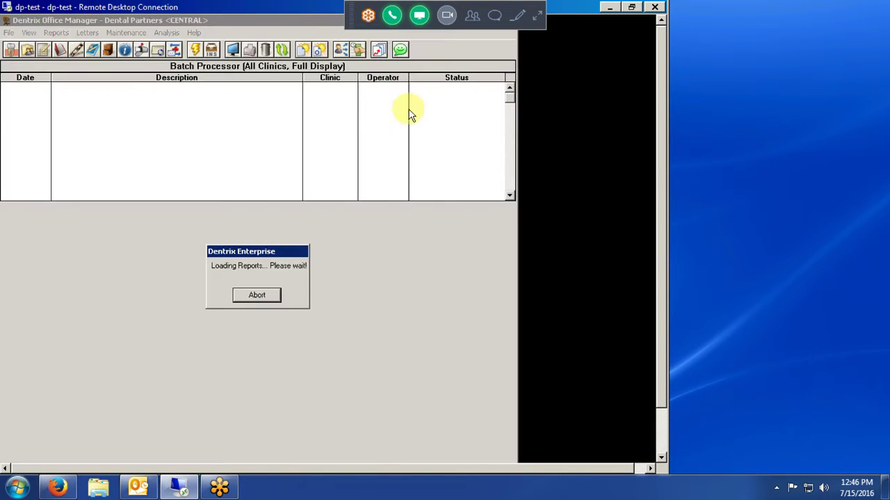
# Restore the remote session to a smaller window, move it lower and widen it
pyautogui.click(625, 8)
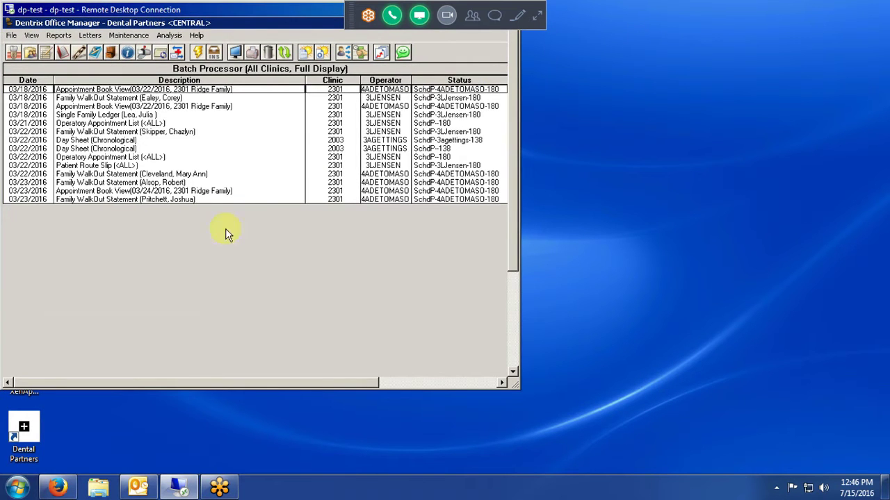
pyautogui.moveTo(292, 9); pyautogui.dragTo(298, 53)
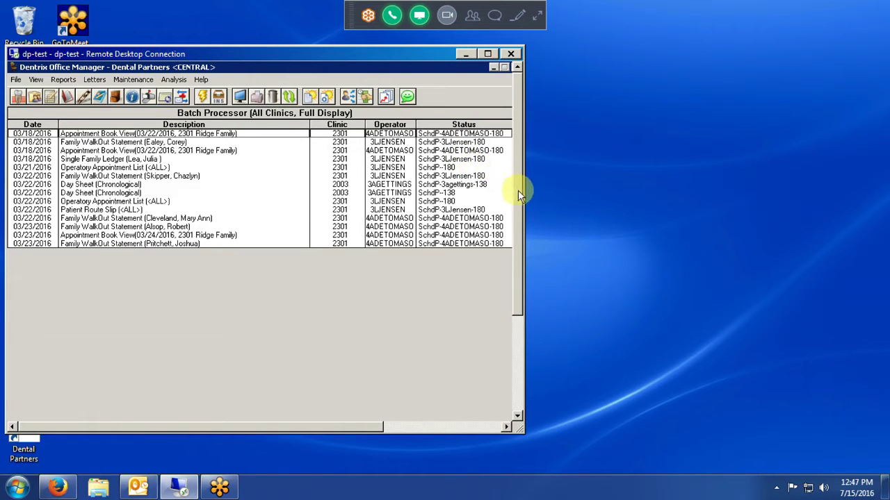
pyautogui.moveTo(523, 191); pyautogui.dragTo(612, 213)
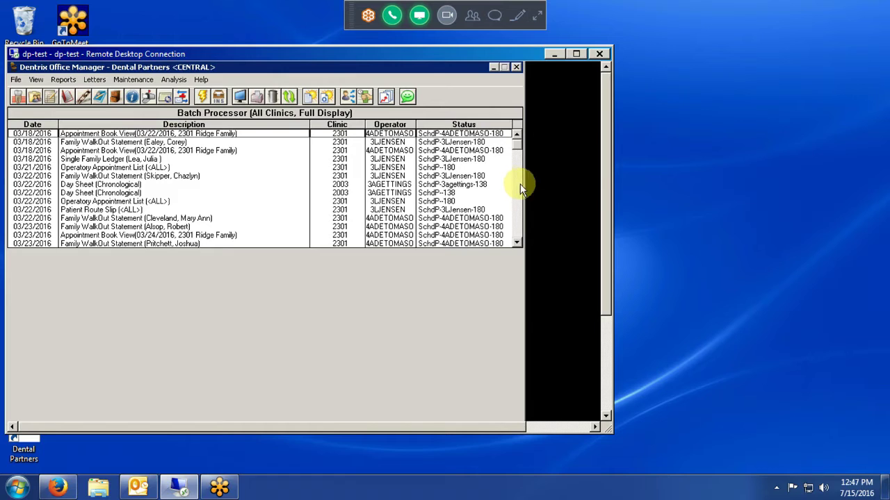
# Give attendees keyboard and mouse control and stop the shared-control notice from reappearing
pyautogui.click(477, 299)
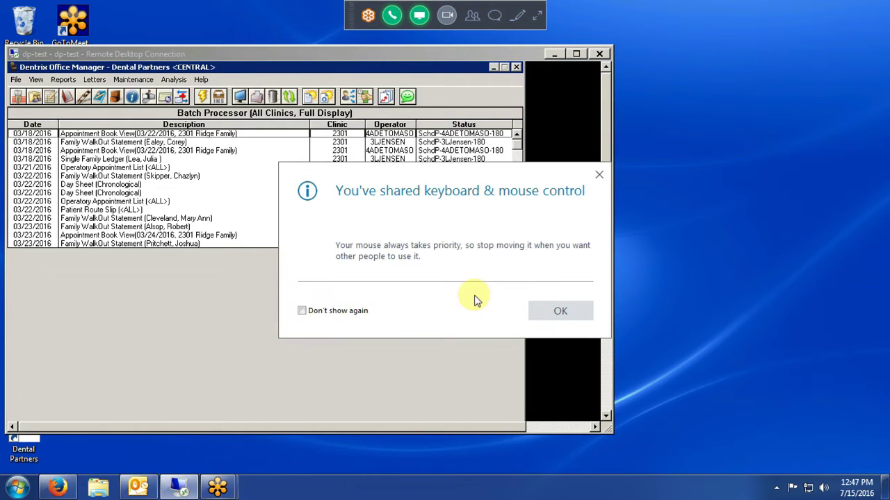
pyautogui.click(356, 312)
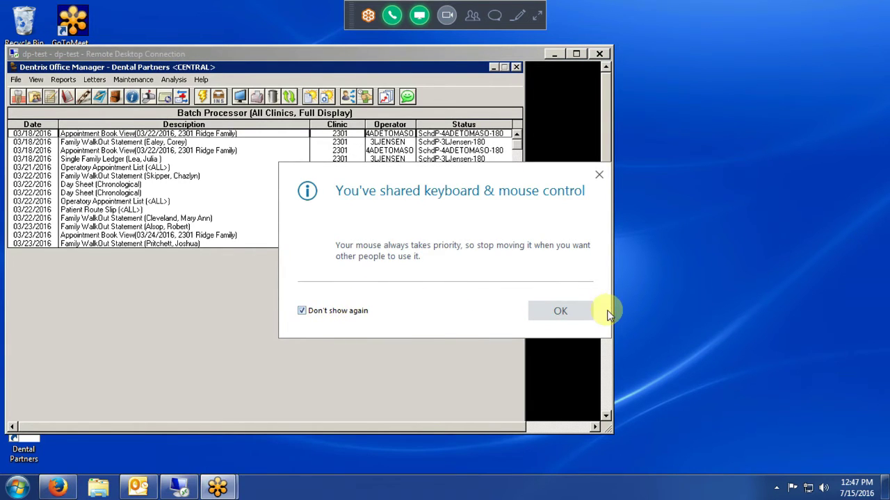
pyautogui.click(564, 311)
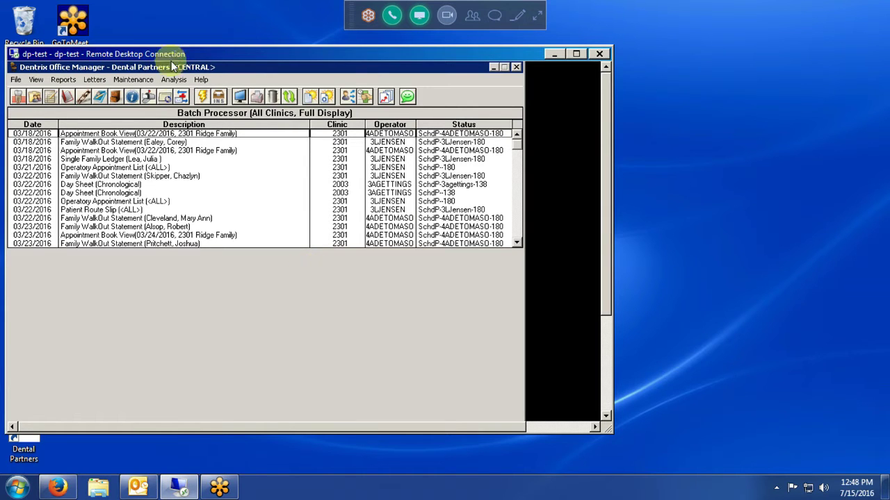
pyautogui.click(134, 81)
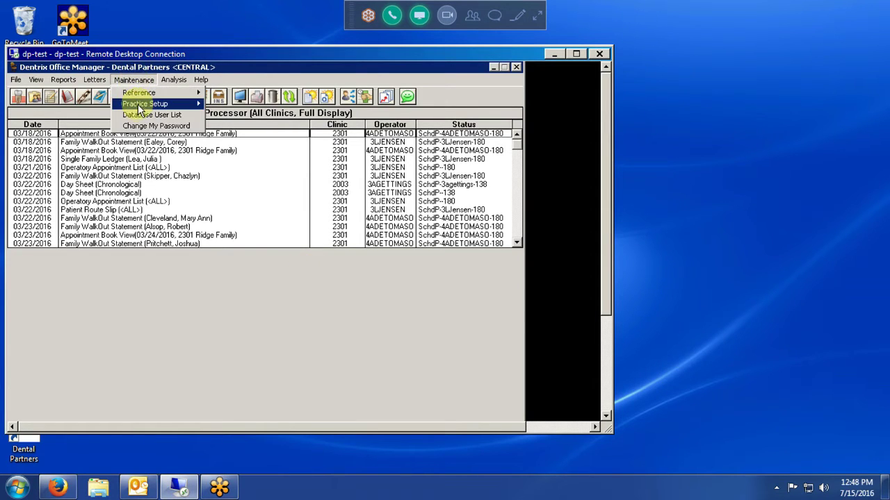
pyautogui.moveTo(135, 104)
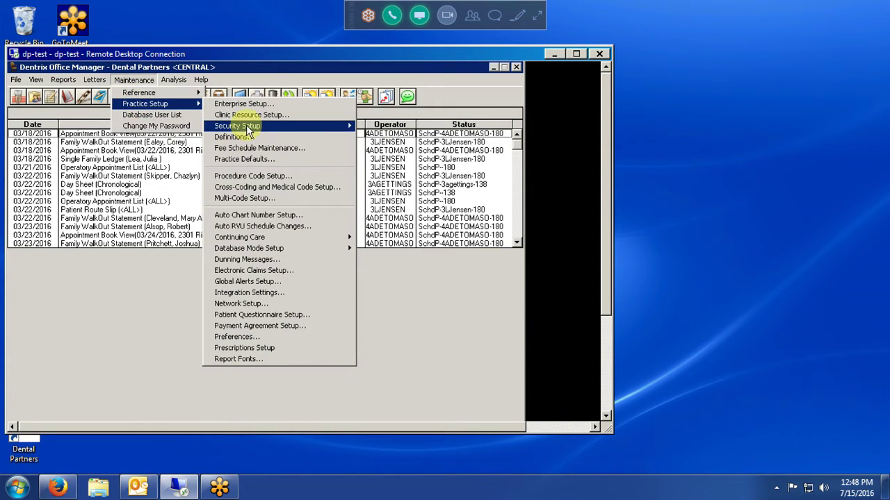
pyautogui.moveTo(248, 131)
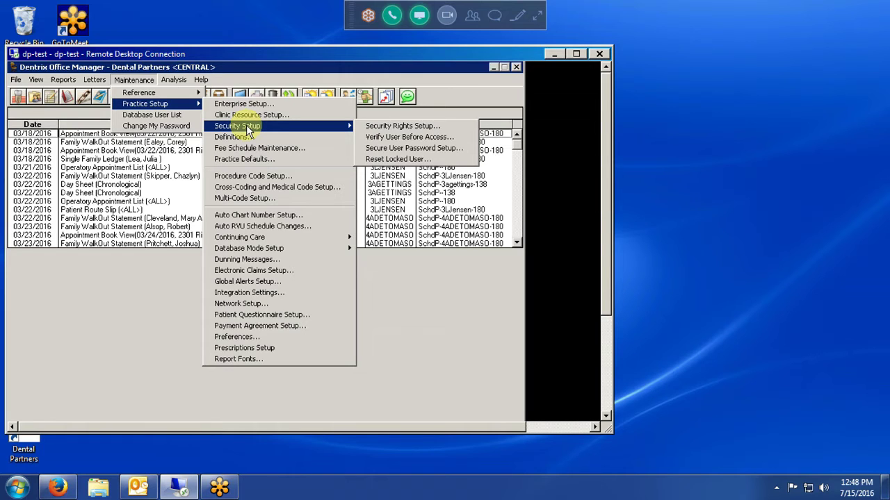
pyautogui.click(477, 96)
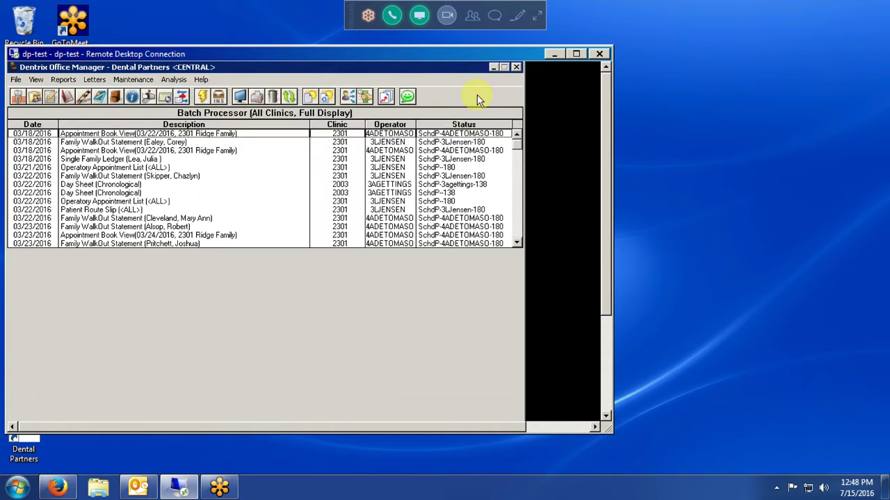
# Open DXONE Reporting and choose the UDS report category
pyautogui.click(388, 98)
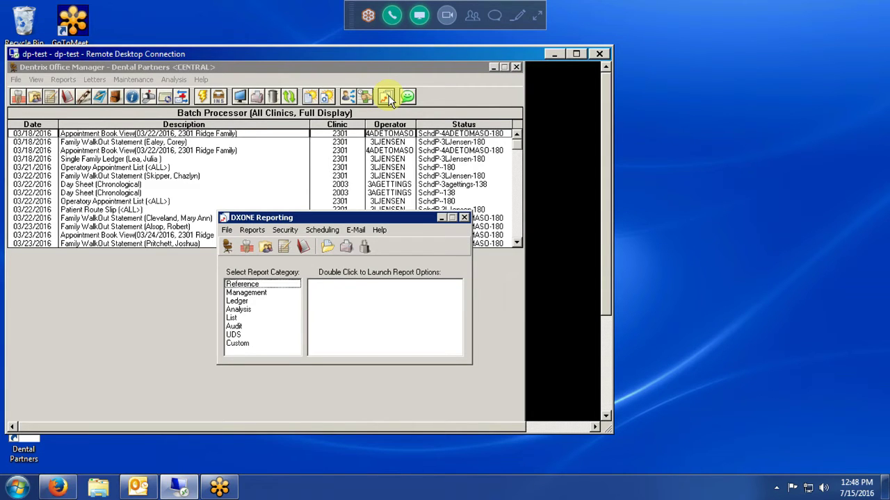
pyautogui.click(233, 335)
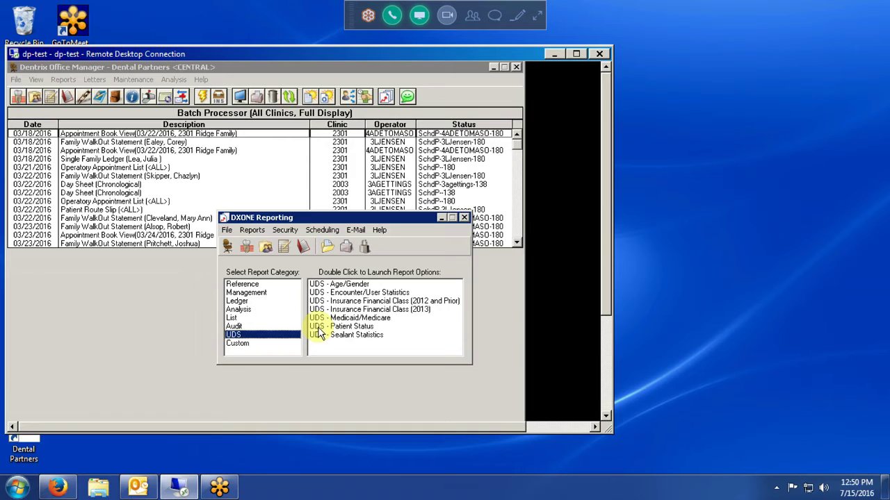
# Open the UDS - Sealant Statistics options, cancel them, and close DXONE Reporting
pyautogui.click(353, 336)
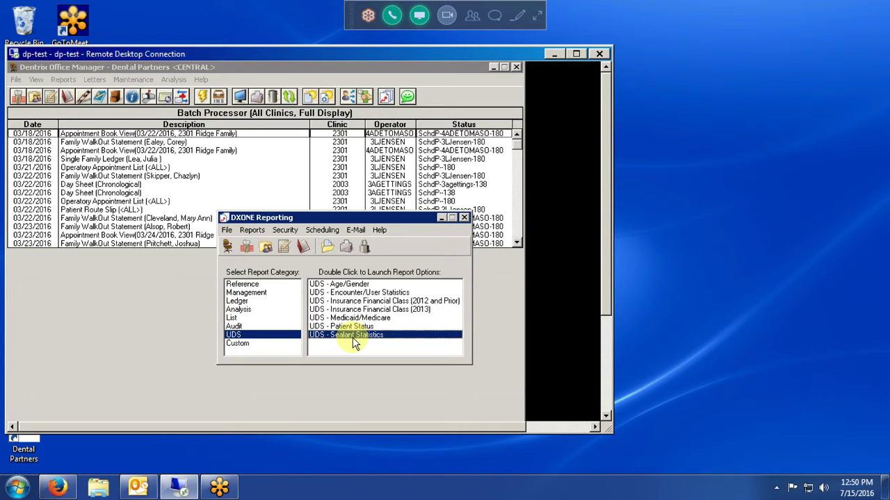
pyautogui.doubleClick(352, 337)
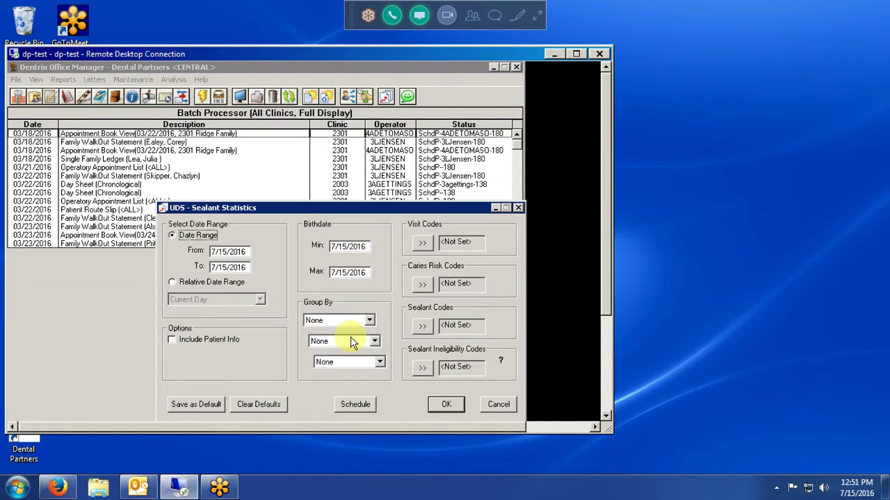
pyautogui.click(503, 406)
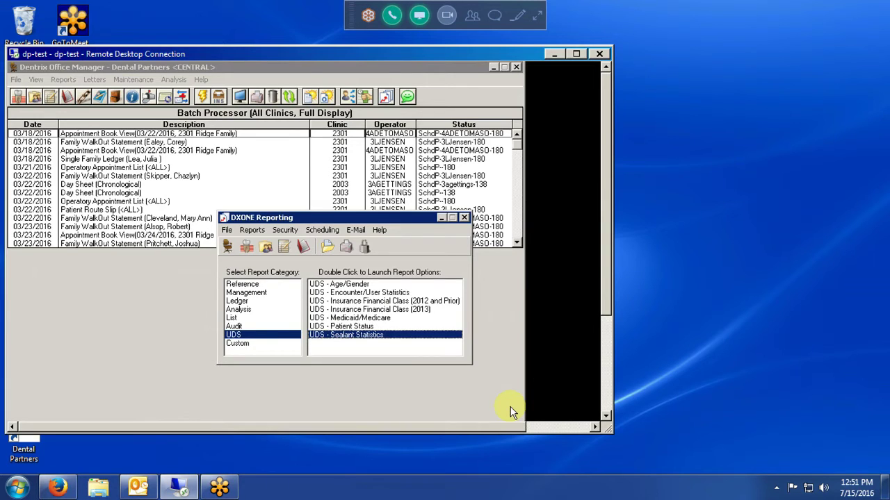
pyautogui.click(465, 217)
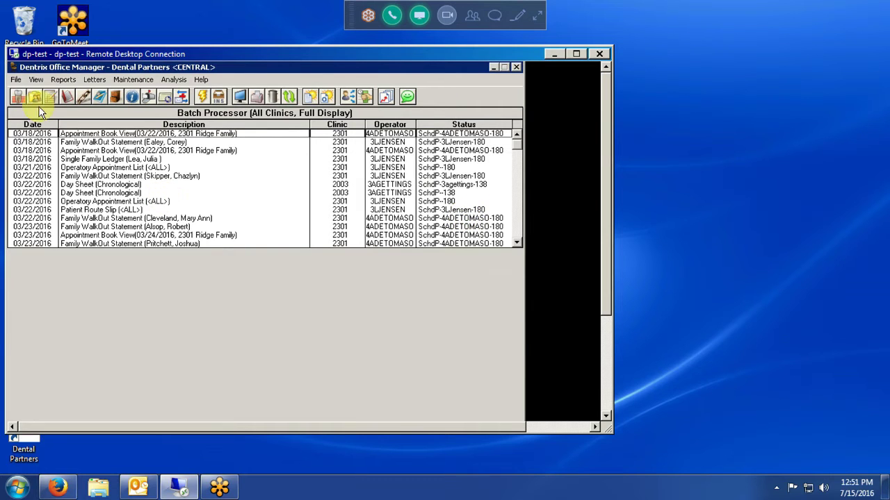
# Open the Family File and bring up the Select Patient search
pyautogui.click(33, 98)
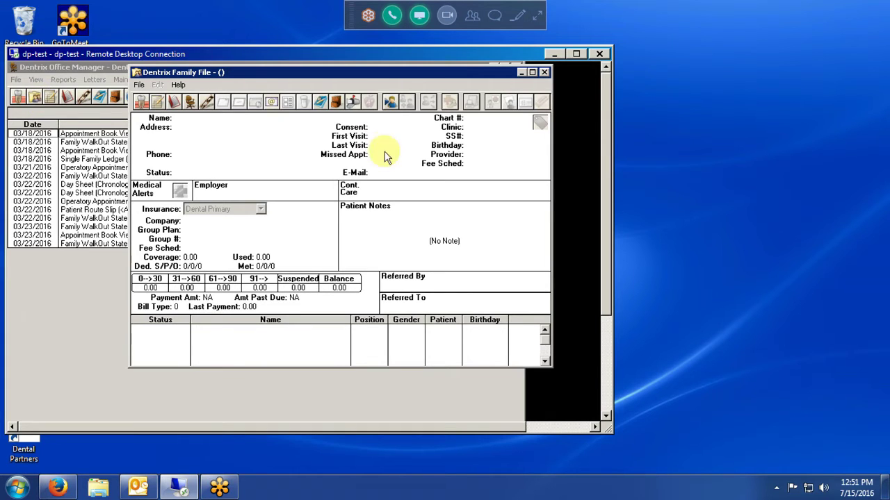
pyautogui.click(391, 103)
pyautogui.click(392, 103)
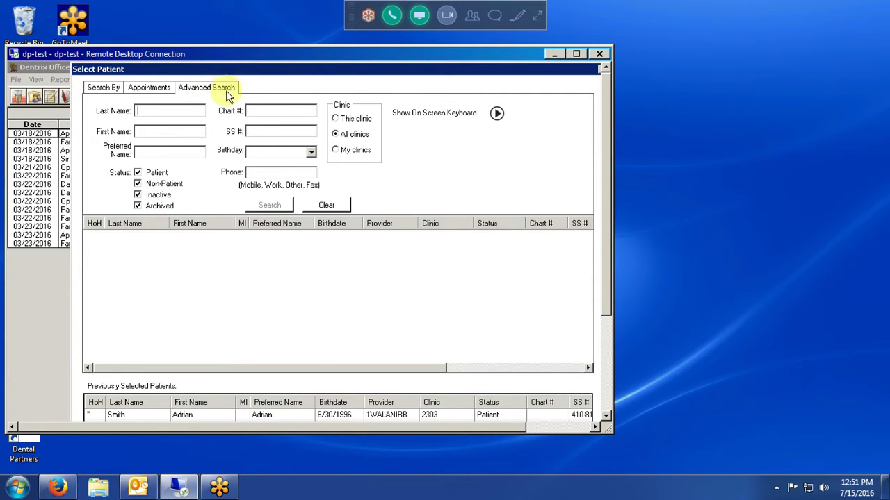
# On the Search By tab, show and then hide the on-screen keyboard
pyautogui.click(103, 90)
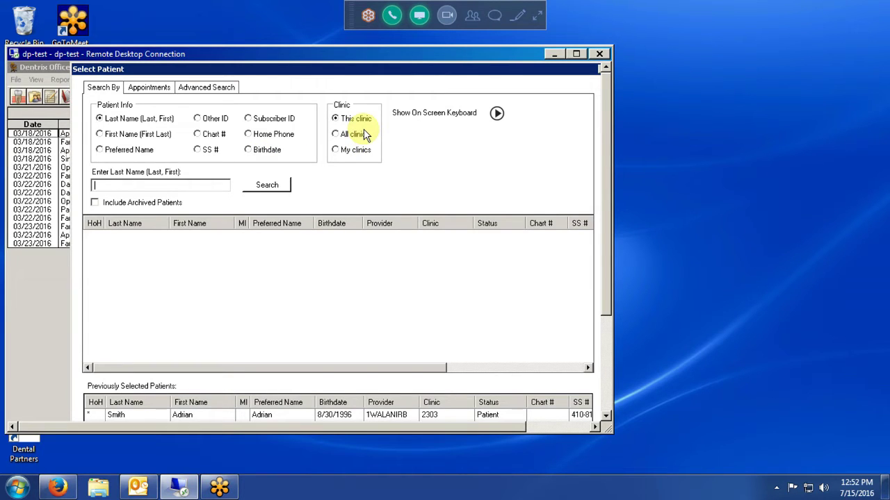
pyautogui.click(496, 113)
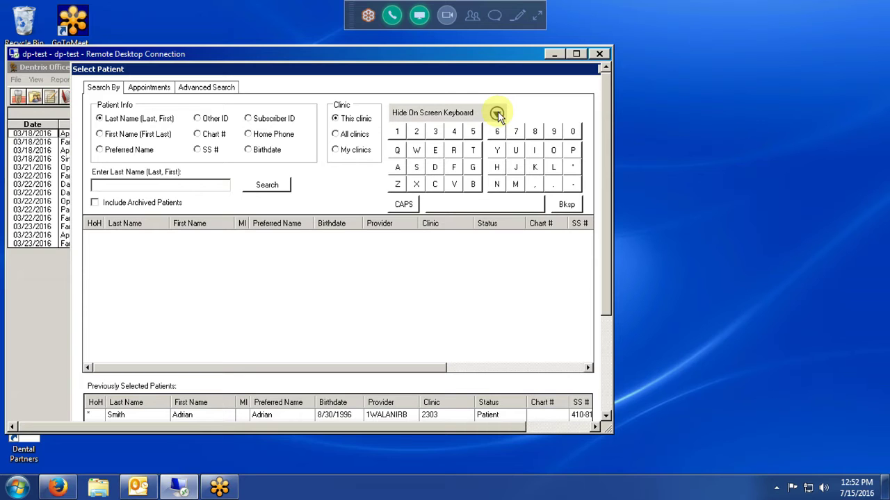
pyautogui.click(497, 114)
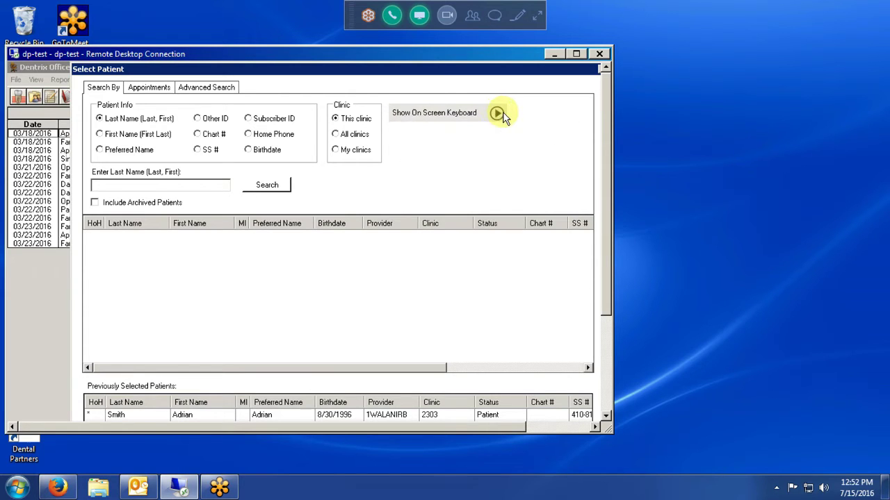
# Scroll the Select Patient dialog to the top and search by Appointments for 7/15/2016
pyautogui.moveTo(605, 291); pyautogui.dragTo(604, 339)
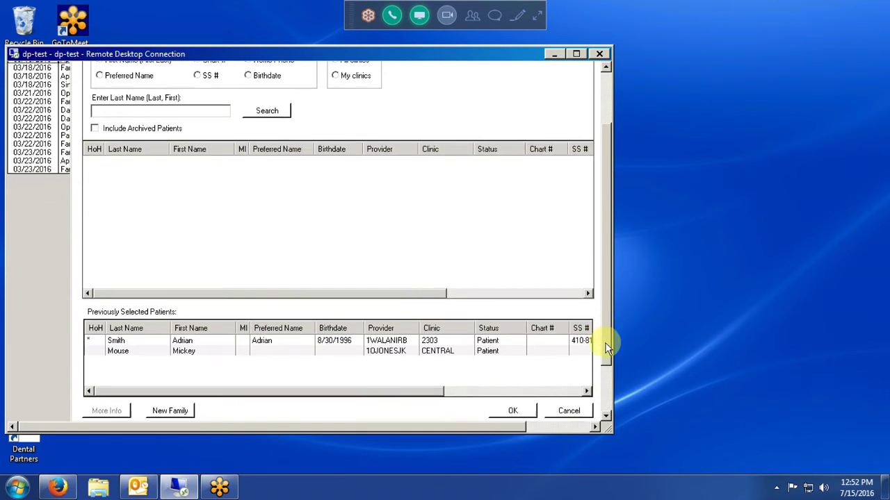
pyautogui.moveTo(605, 342); pyautogui.dragTo(609, 357)
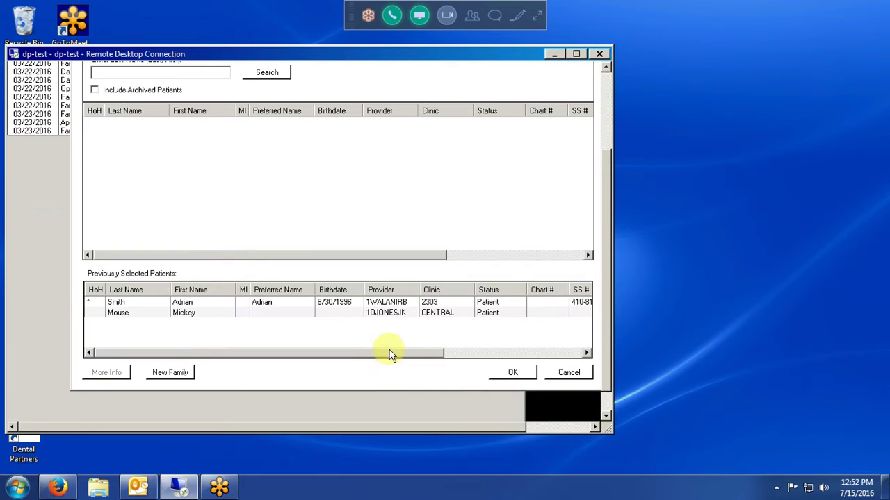
pyautogui.moveTo(389, 355); pyautogui.dragTo(351, 369)
pyautogui.moveTo(603, 298); pyautogui.dragTo(605, 69)
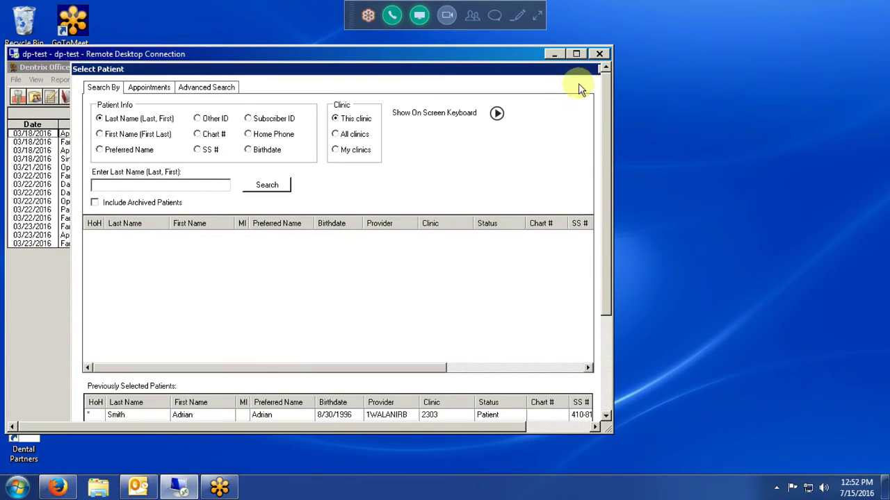
pyautogui.click(139, 87)
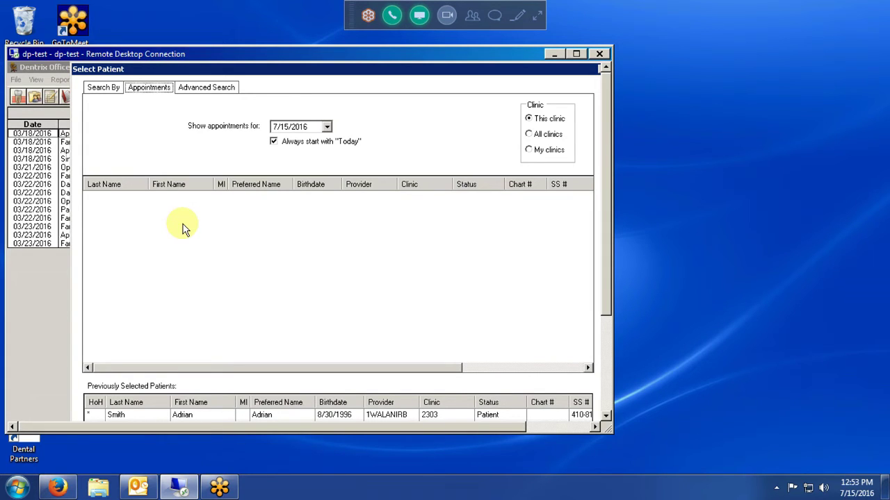
# Keep today's appointment date and switch to the Advanced Search form
pyautogui.click(327, 127)
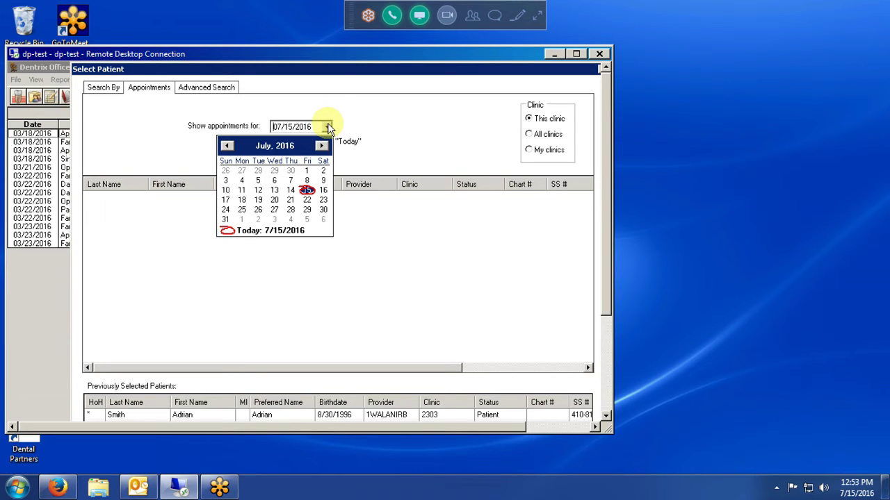
pyautogui.click(329, 127)
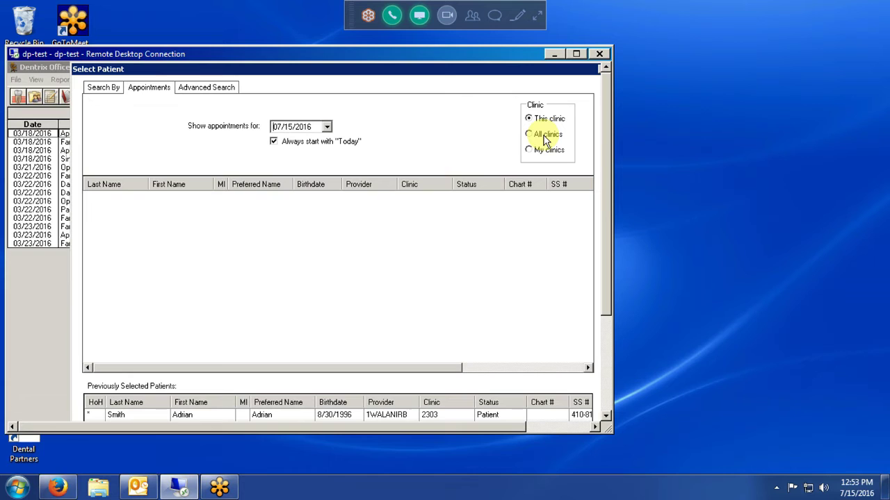
pyautogui.click(214, 88)
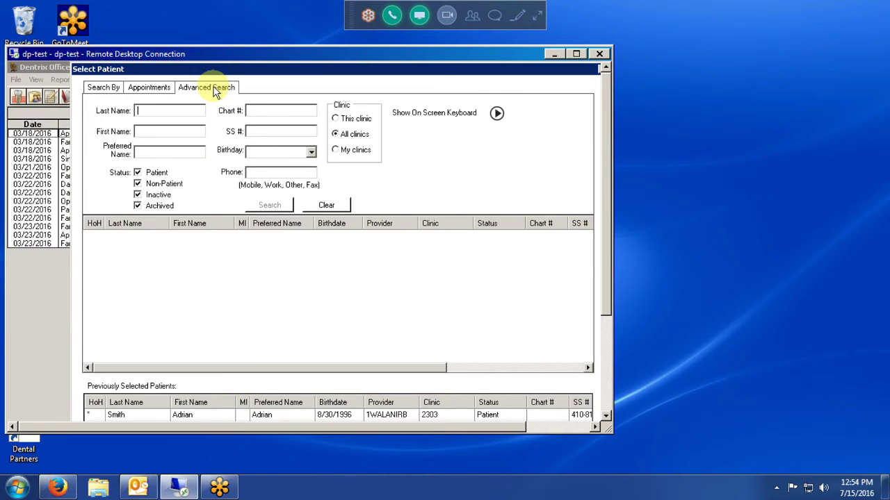
# Run an advanced search for last name 'smi' and first name 'joh'
pyautogui.write('smi')
pyautogui.click(167, 132)
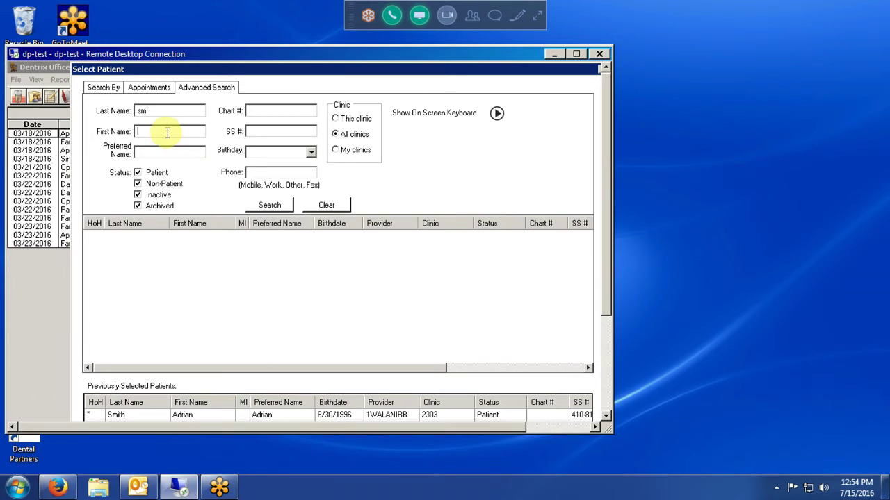
pyautogui.write('joh')
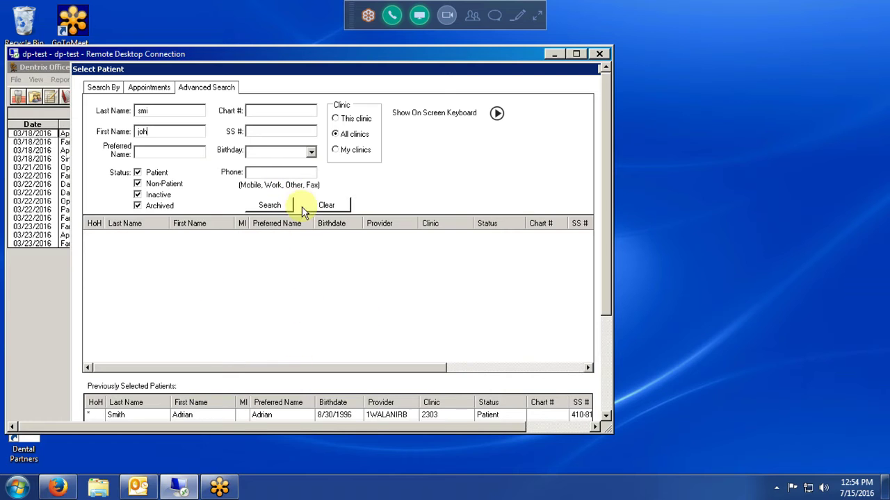
pyautogui.click(266, 203)
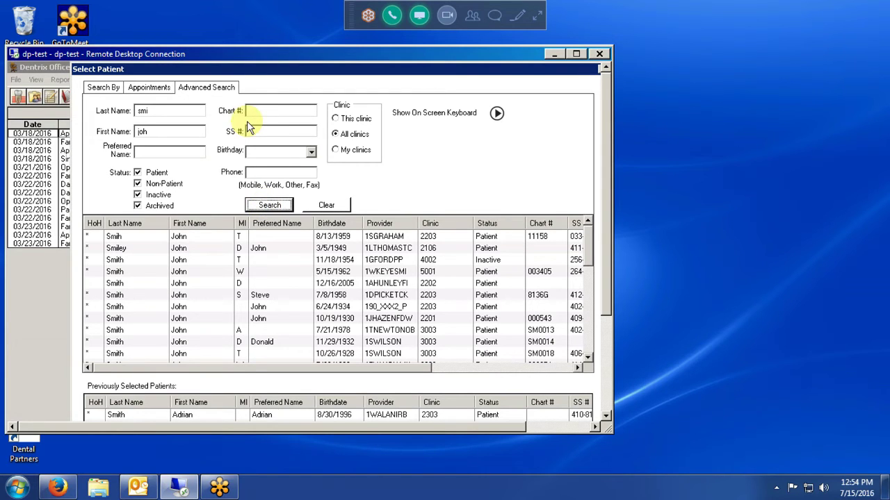
# Search by last name 'smith' on the Search By tab
pyautogui.click(112, 89)
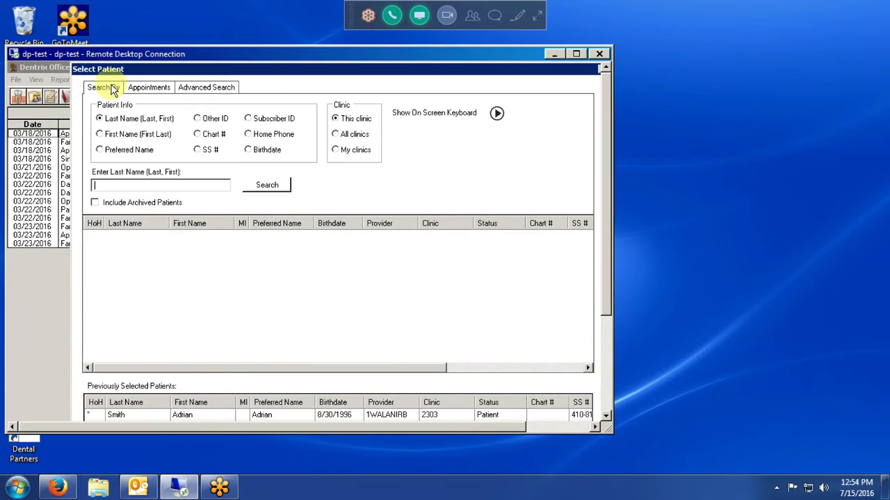
pyautogui.write('smith')
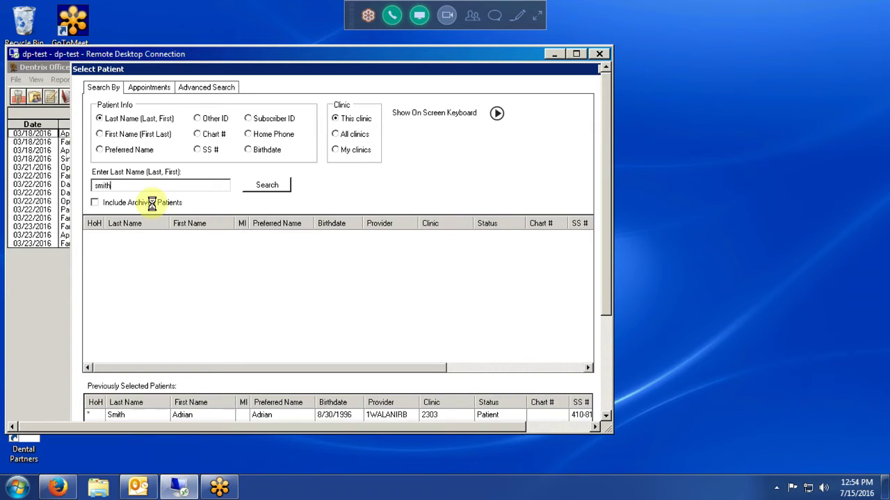
pyautogui.press('Return')
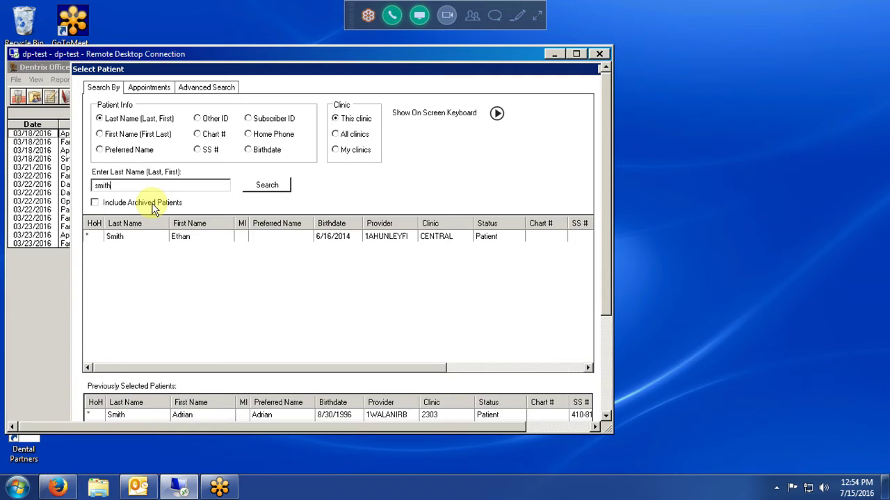
# Clear the first name, enter birthday year 1974, and run the advanced 'smi' search
pyautogui.click(196, 89)
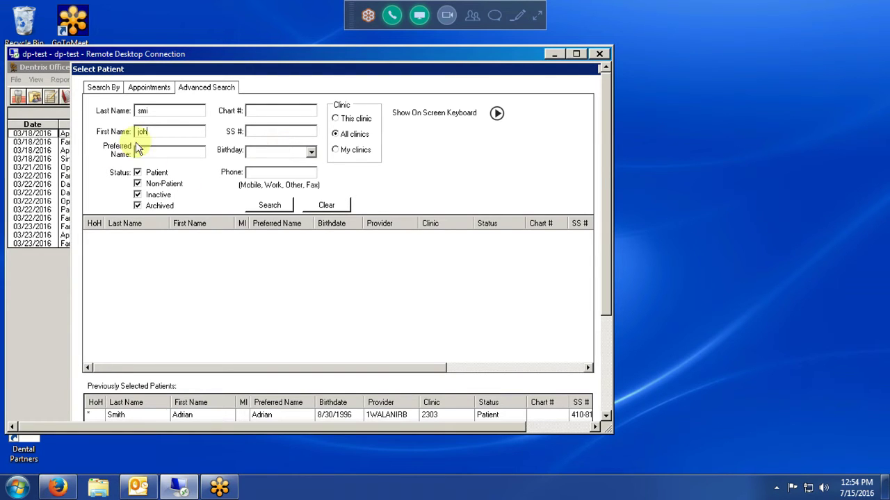
pyautogui.press('BackSpace')
pyautogui.press('BackSpace')
pyautogui.press('BackSpace')
pyautogui.click(311, 153)
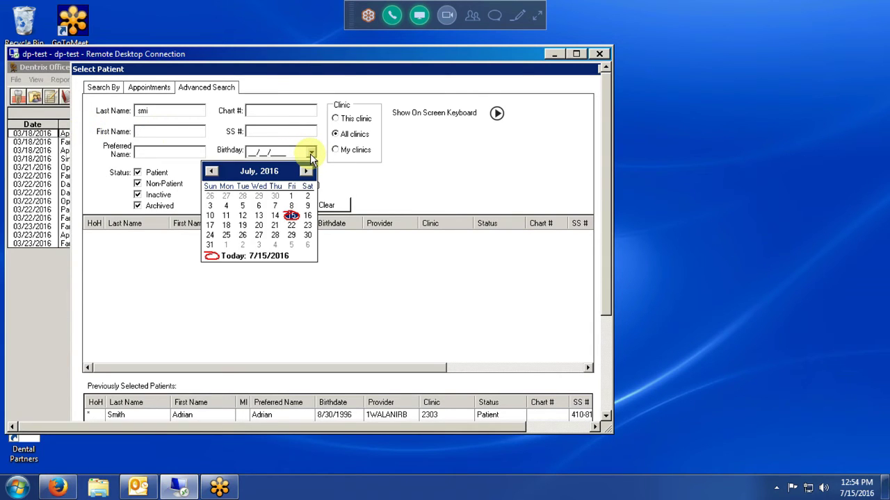
pyautogui.click(274, 152)
pyautogui.write('1974')
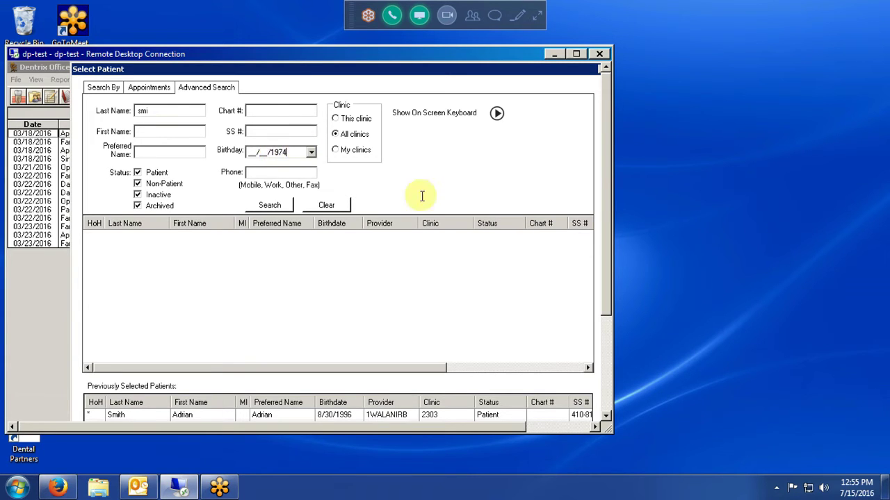
pyautogui.click(270, 205)
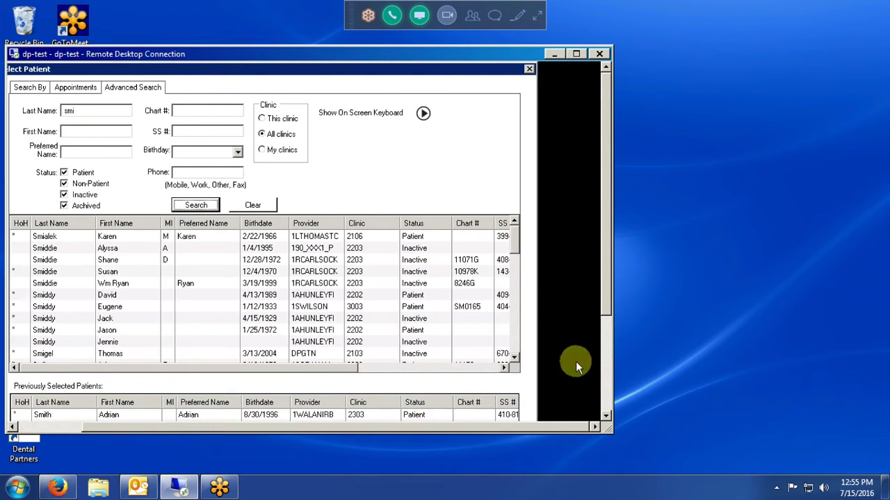
# Open an empty Ledger, dismissing the patient search both before and after
pyautogui.click(529, 71)
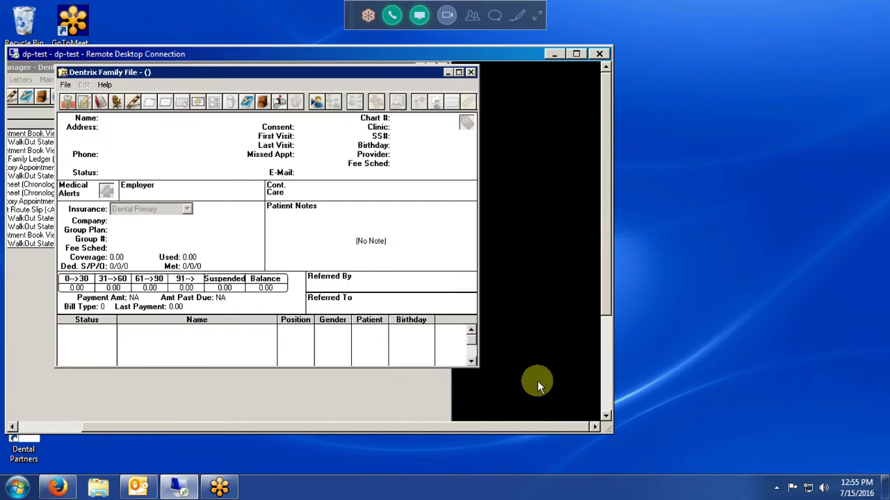
pyautogui.click(82, 102)
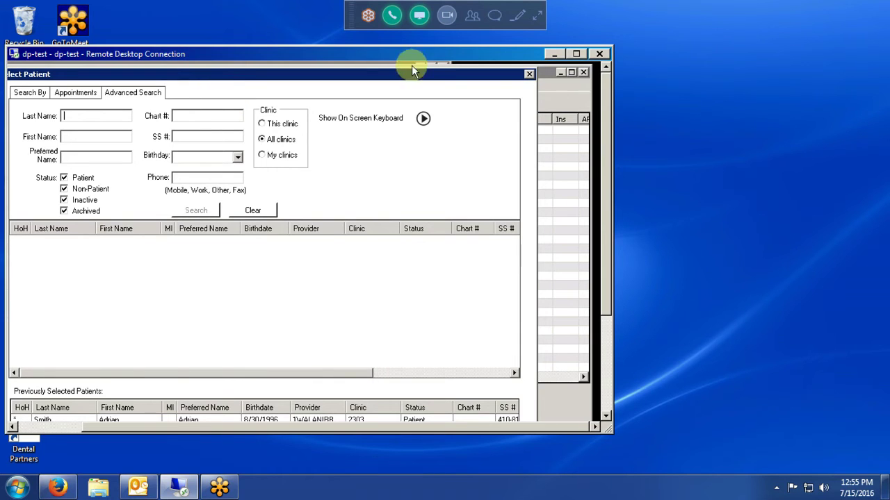
pyautogui.click(528, 74)
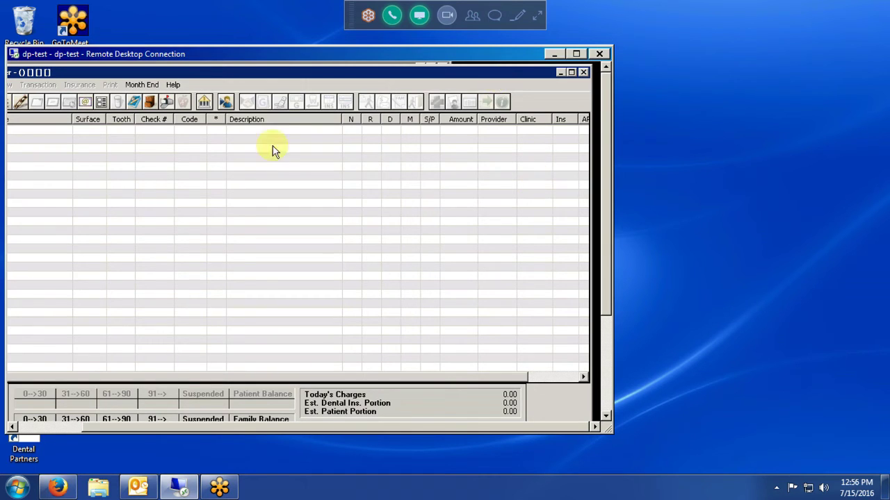
# Search patients by last name, refine the search term, and load the first match into the Ledger
pyautogui.click(225, 101)
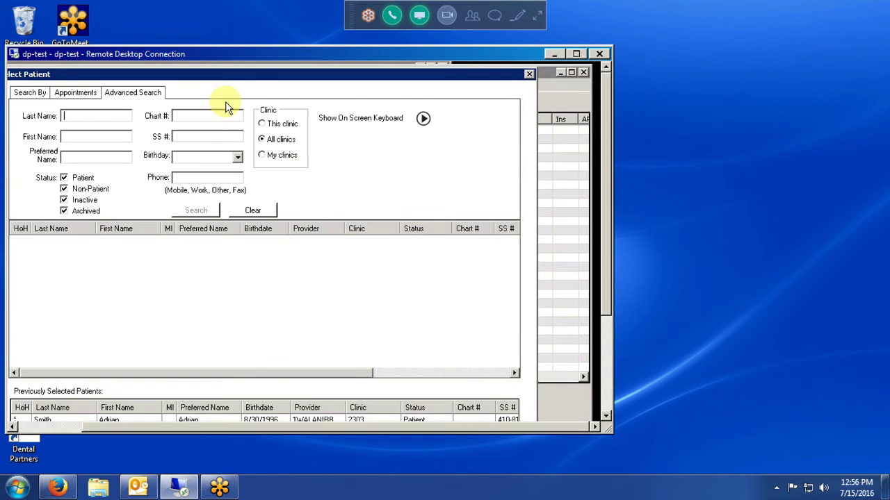
pyautogui.click(32, 93)
pyautogui.write('test')
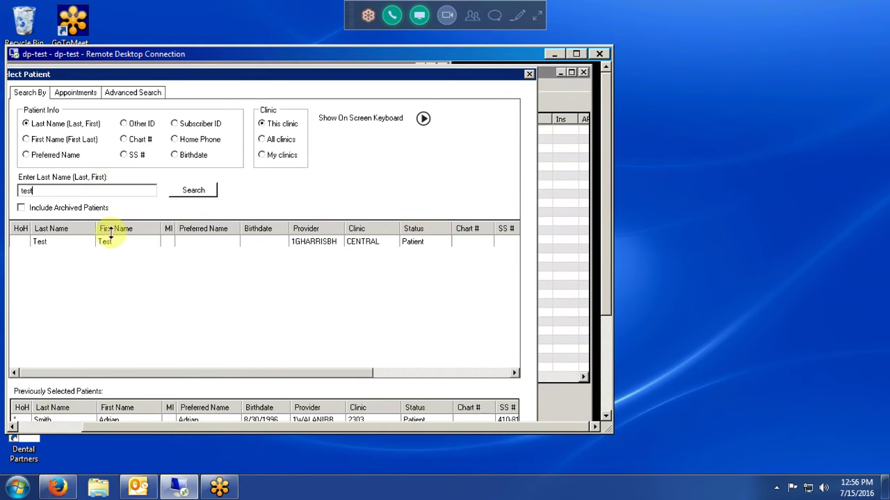
pyautogui.click(109, 243)
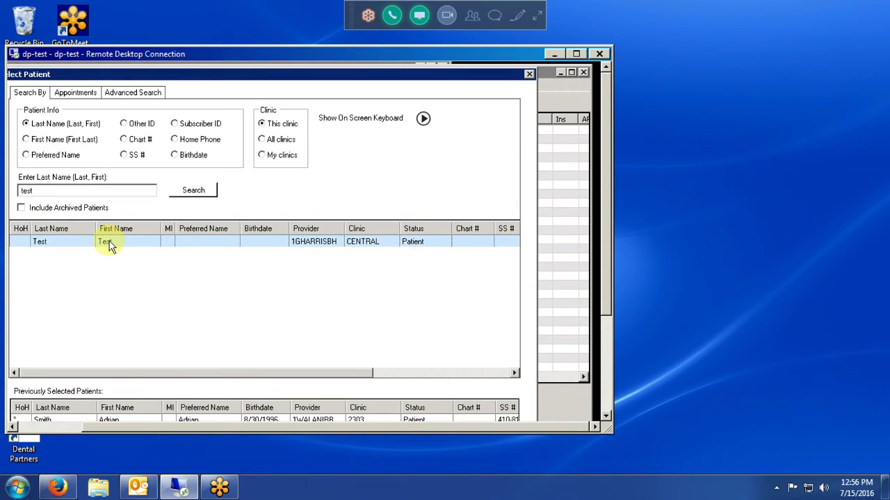
pyautogui.doubleClick(144, 192)
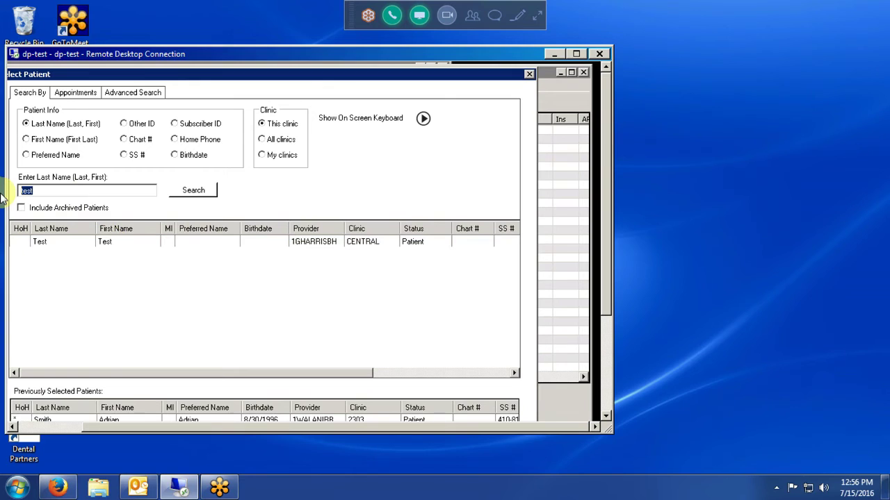
pyautogui.write('mouse')
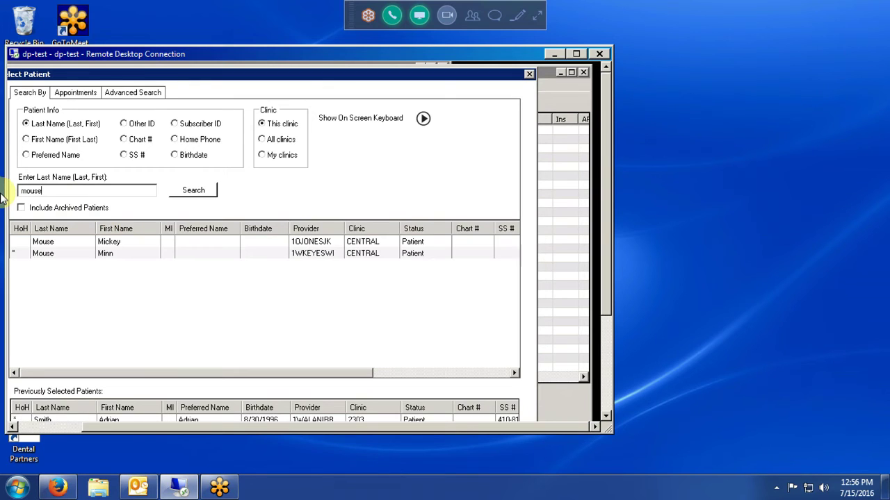
pyautogui.doubleClick(117, 241)
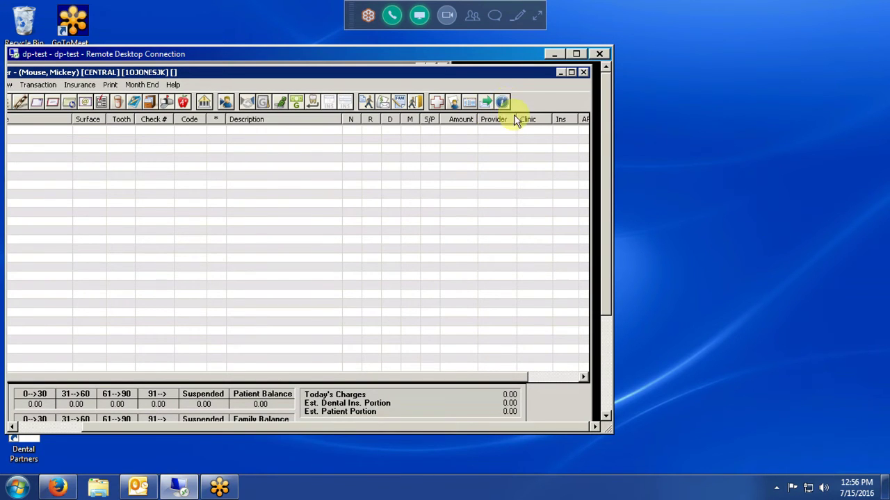
# Open the loaded CENTRAL patient's More Information window on the Summary tab
pyautogui.click(504, 103)
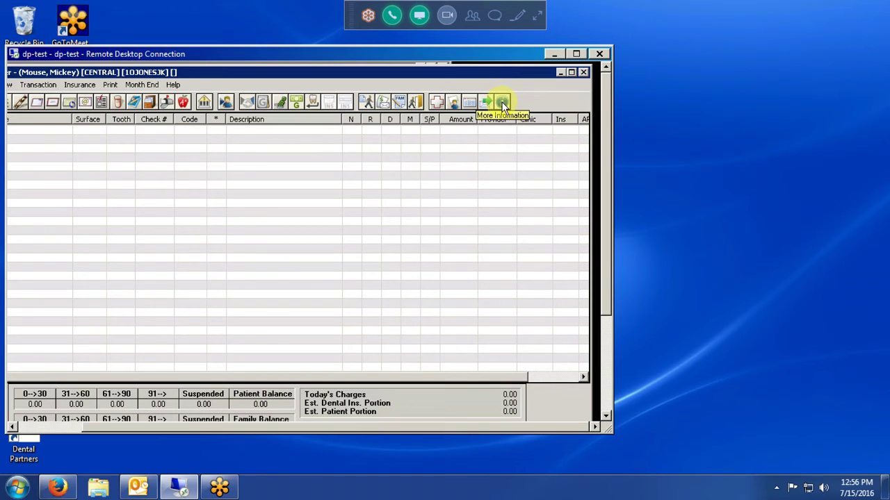
pyautogui.click(503, 103)
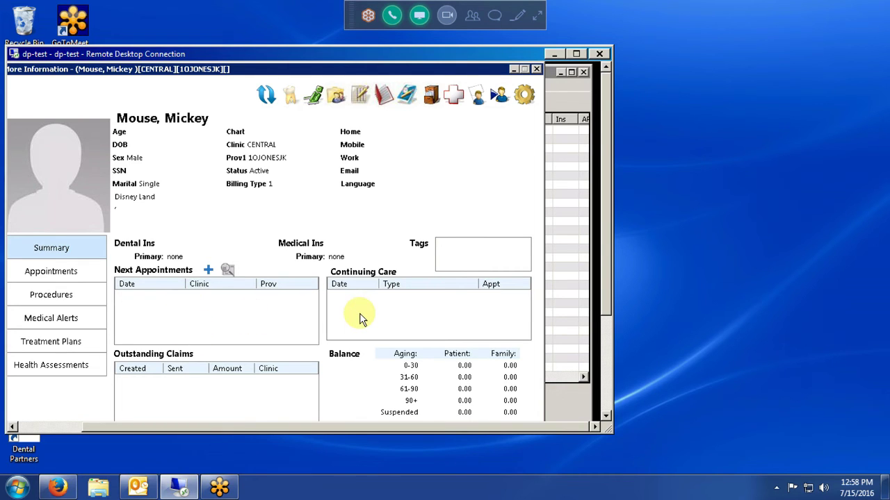
# Switch More Information to the family's guarantor with Humana Federal insurance, then close the Family File
pyautogui.moveTo(591, 271); pyautogui.dragTo(602, 340)
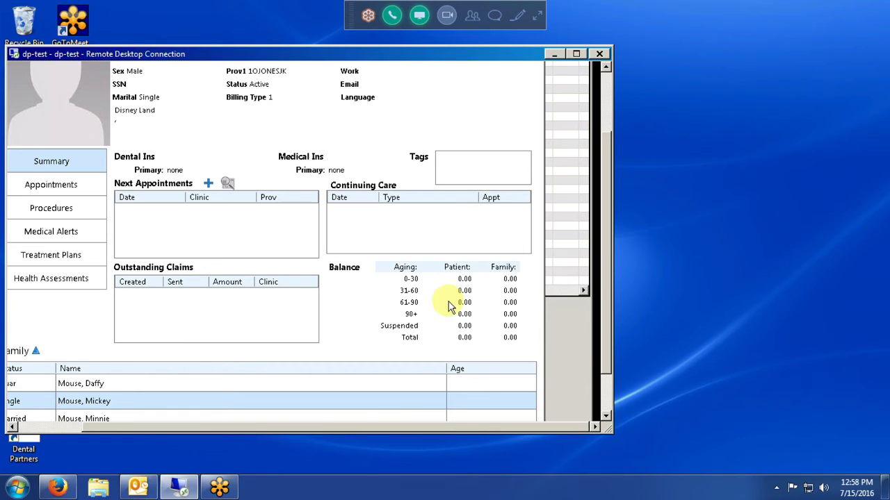
pyautogui.moveTo(602, 284); pyautogui.dragTo(588, 351)
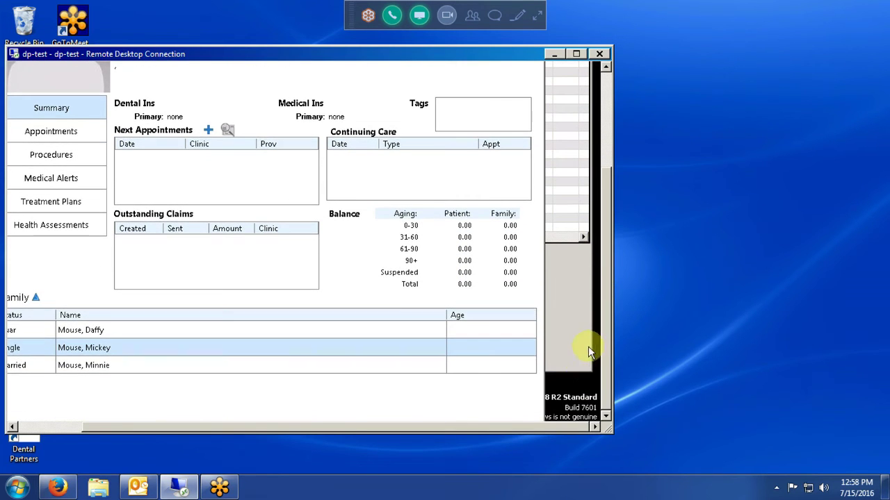
pyautogui.moveTo(161, 427); pyautogui.dragTo(72, 425)
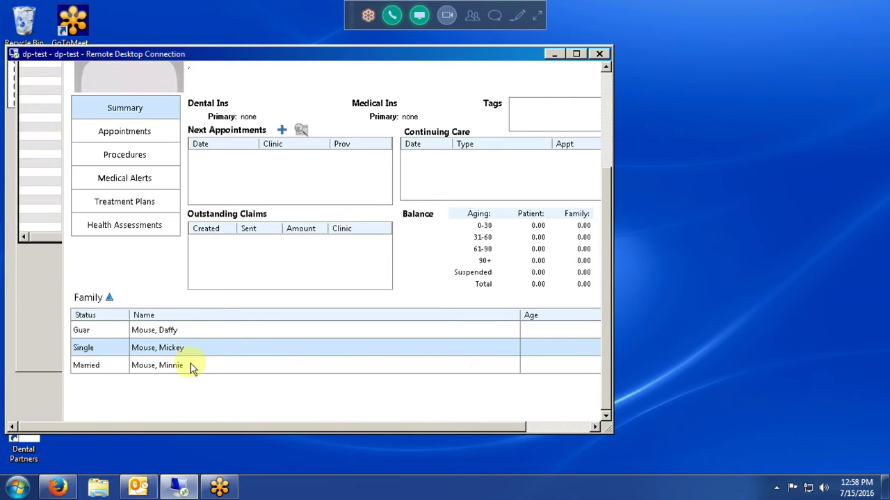
pyautogui.click(163, 331)
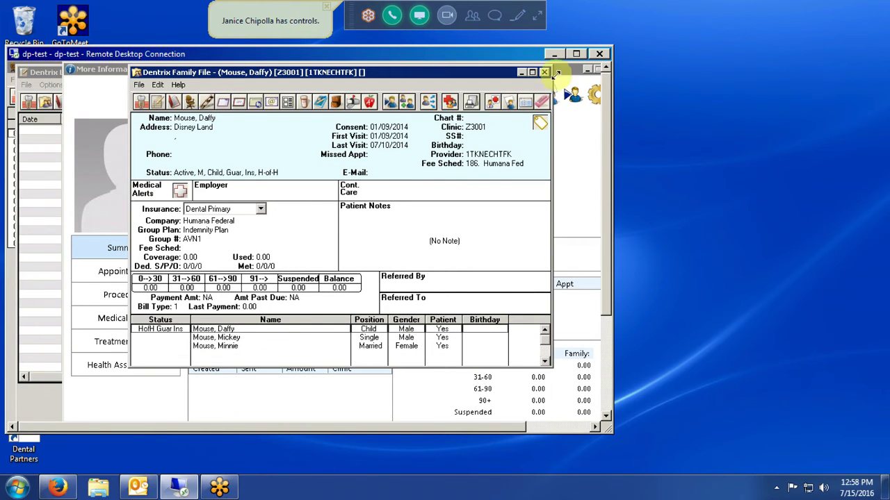
pyautogui.click(545, 72)
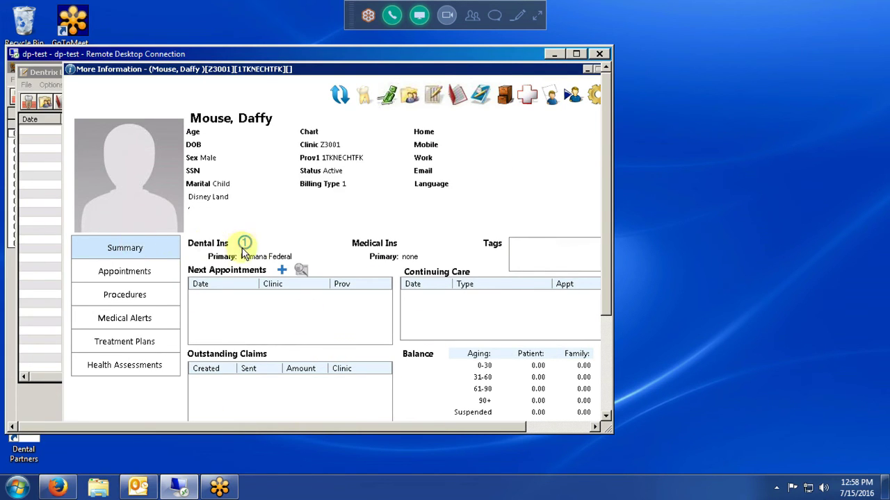
pyautogui.click(282, 270)
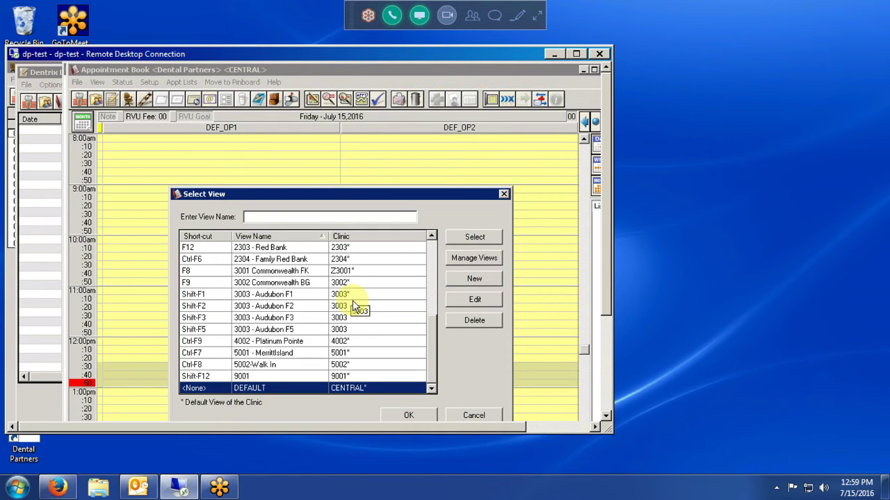
pyautogui.click(471, 415)
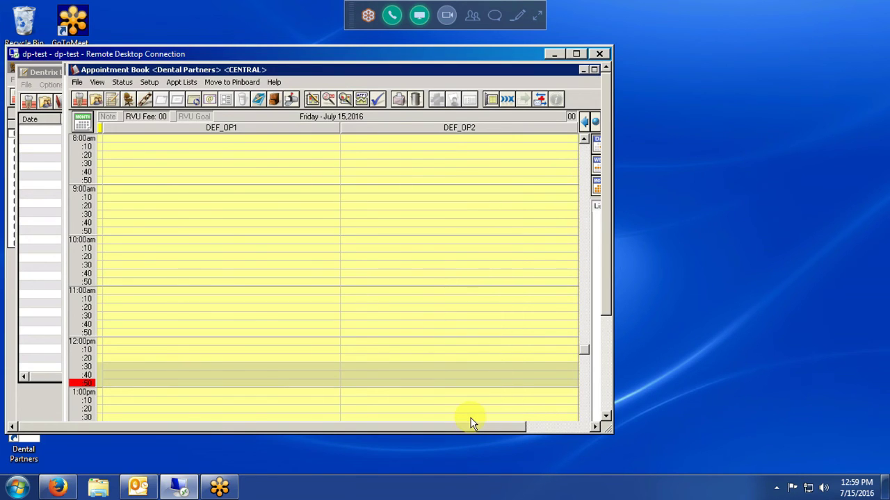
pyautogui.click(76, 82)
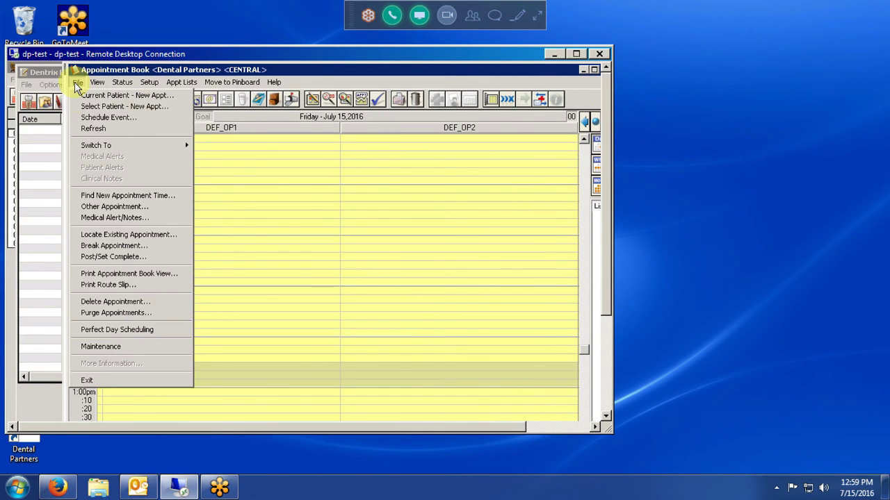
pyautogui.click(96, 196)
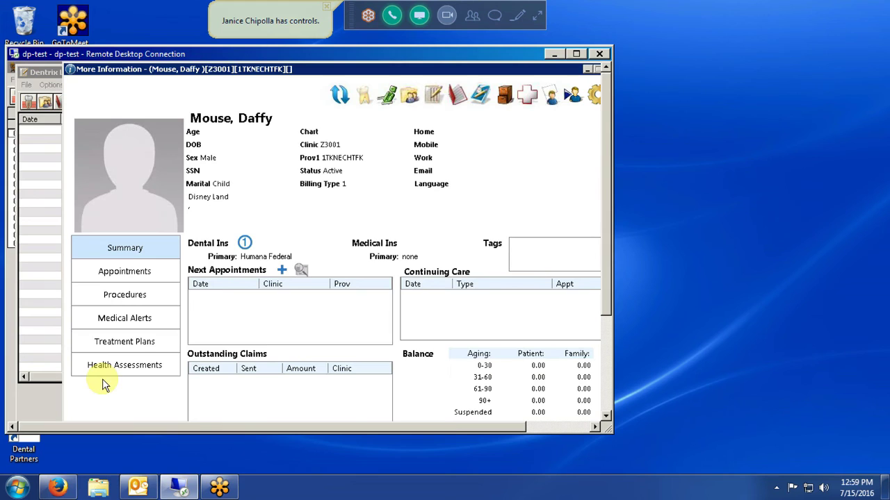
# Step through the guarantor's Appointments, Procedures, Medical Alerts and Treatment Plans views in More Information
pyautogui.click(152, 271)
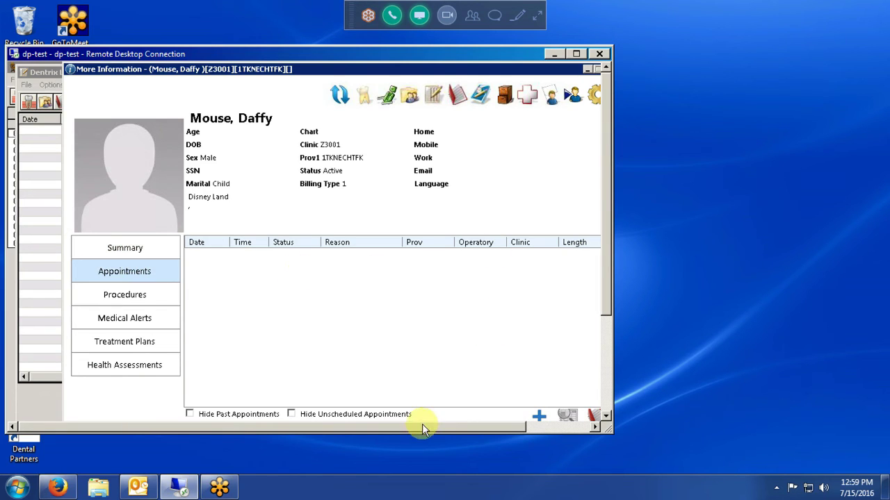
pyautogui.moveTo(426, 426); pyautogui.dragTo(480, 428)
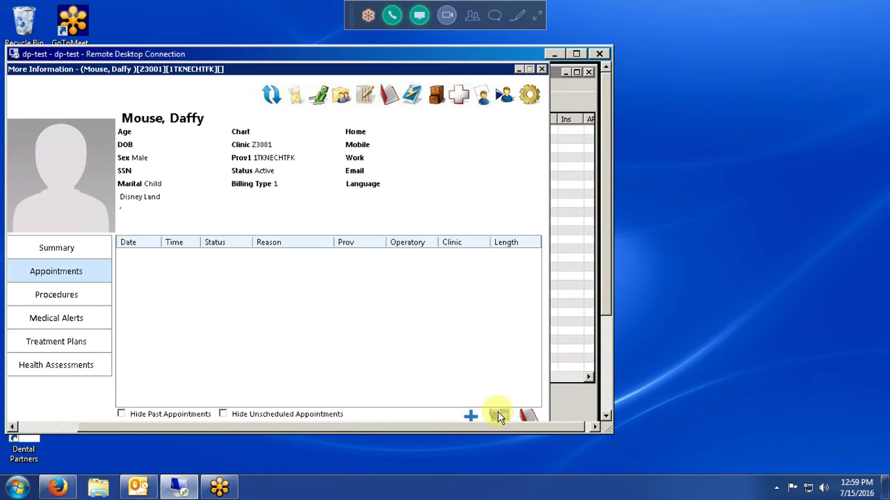
pyautogui.click(55, 296)
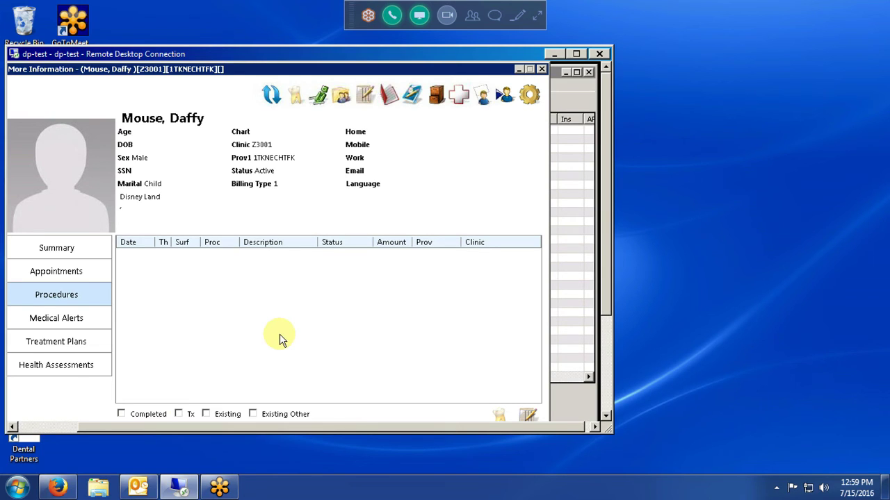
pyautogui.click(39, 322)
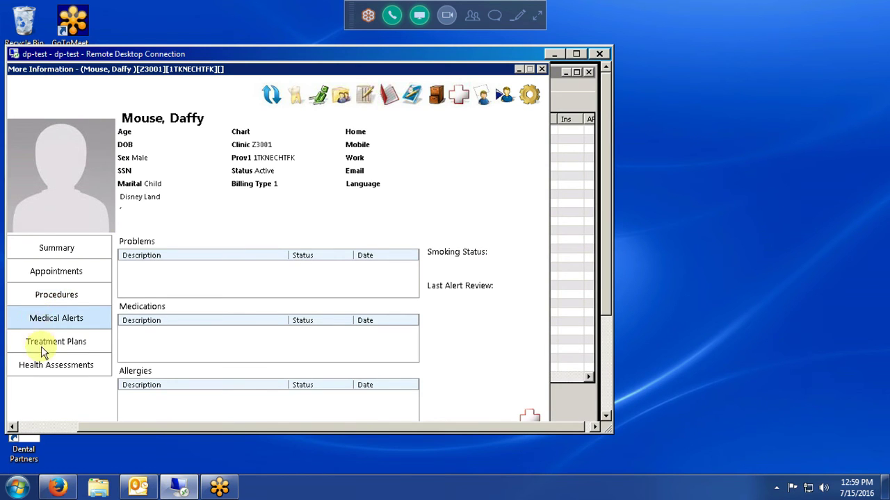
pyautogui.click(43, 345)
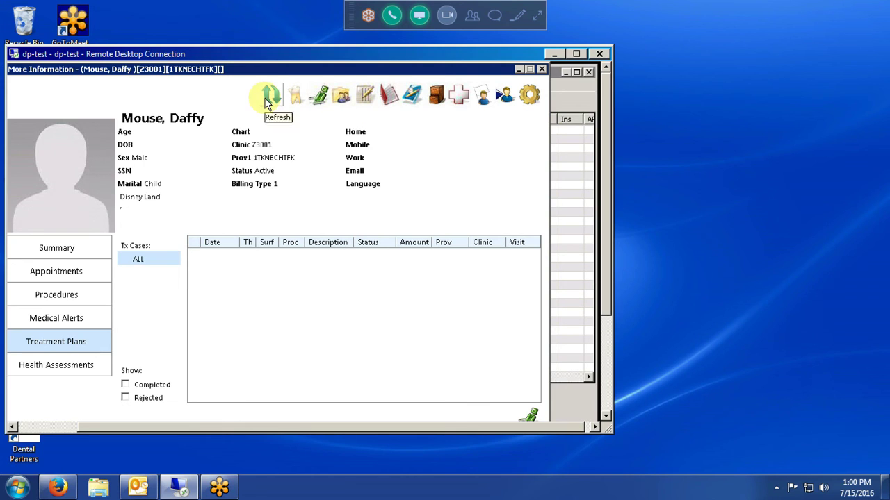
pyautogui.click(528, 101)
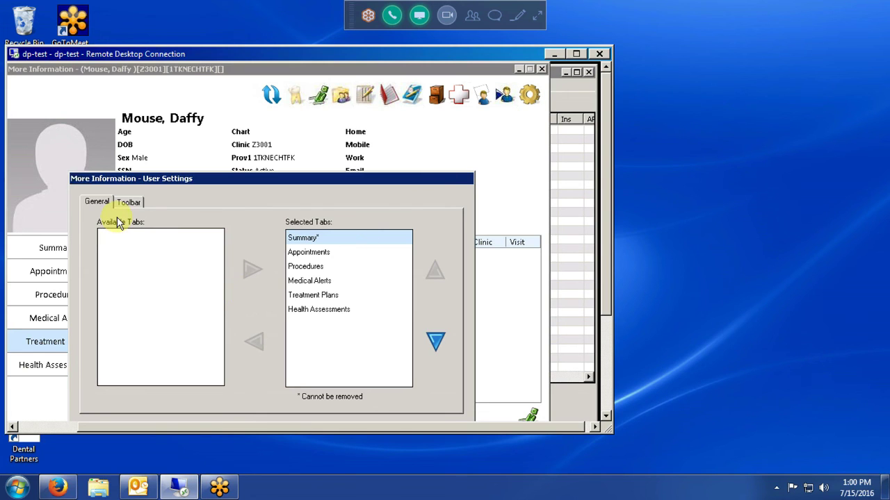
pyautogui.moveTo(248, 176); pyautogui.dragTo(325, 168)
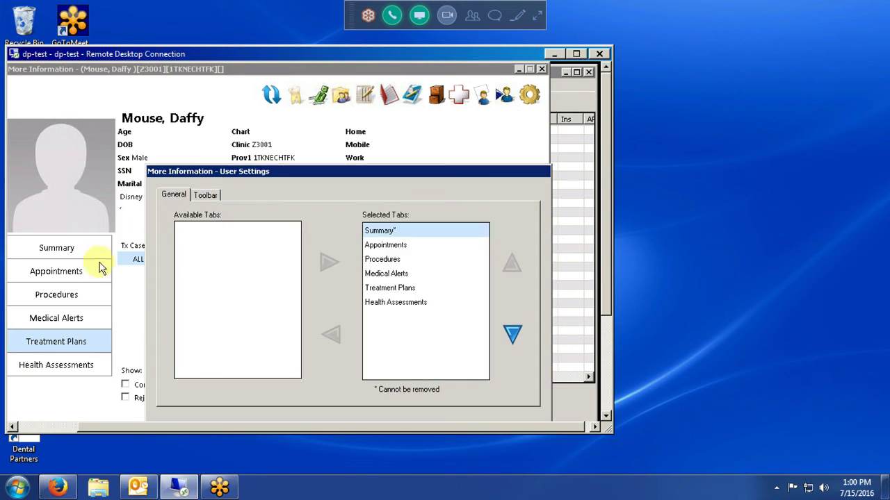
pyautogui.click(409, 304)
pyautogui.click(331, 335)
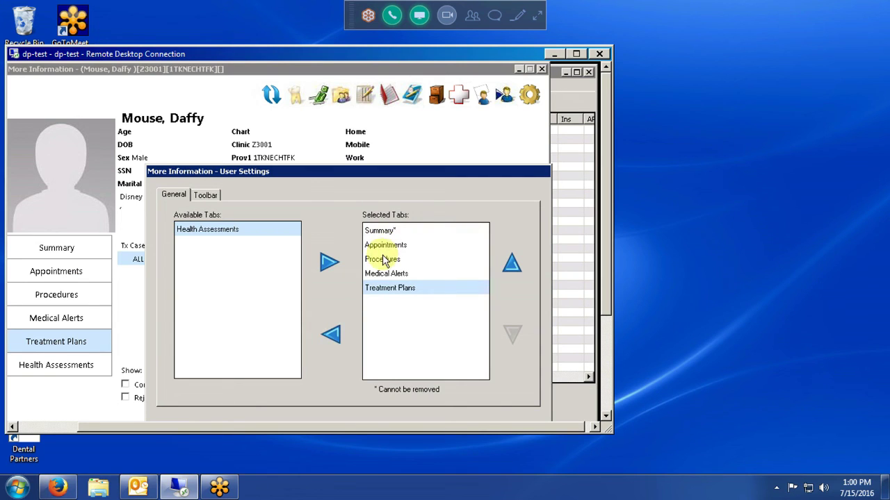
pyautogui.click(385, 261)
pyautogui.click(330, 337)
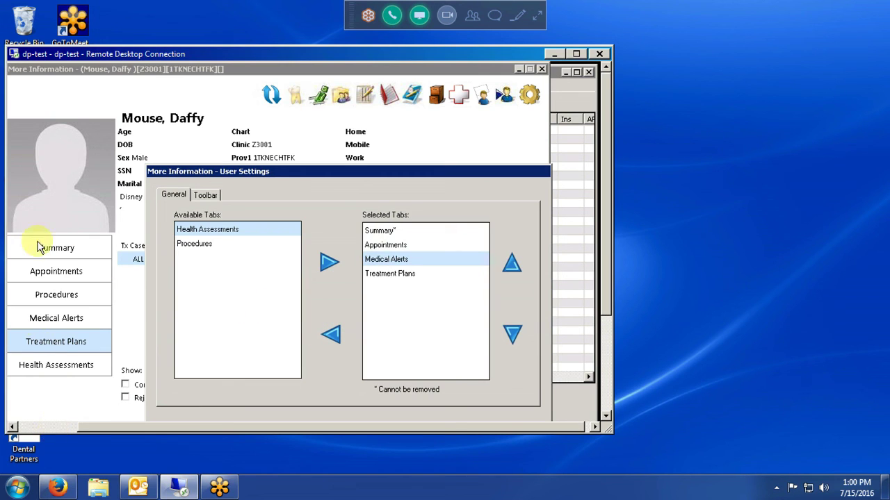
pyautogui.click(329, 267)
pyautogui.click(330, 268)
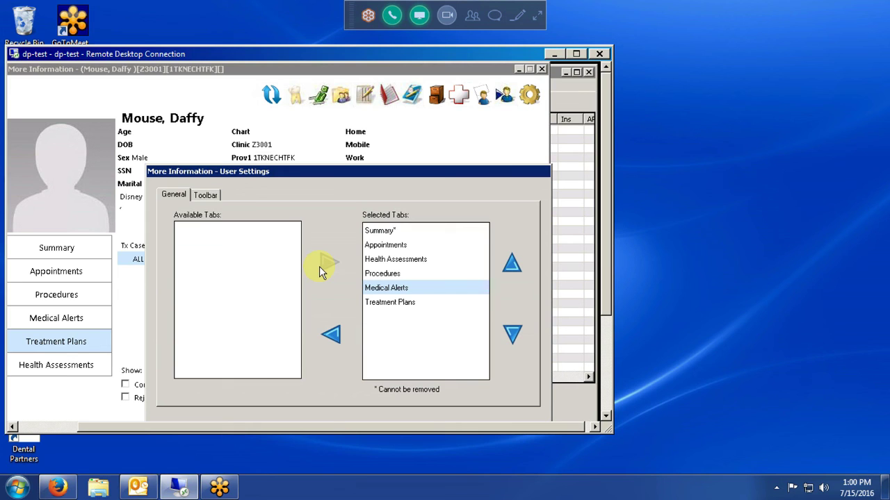
pyautogui.click(206, 198)
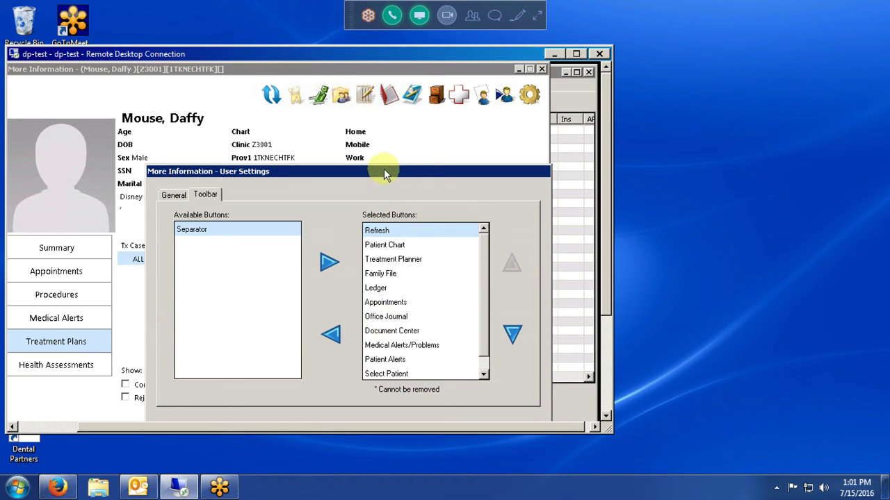
pyautogui.moveTo(609, 258); pyautogui.dragTo(599, 345)
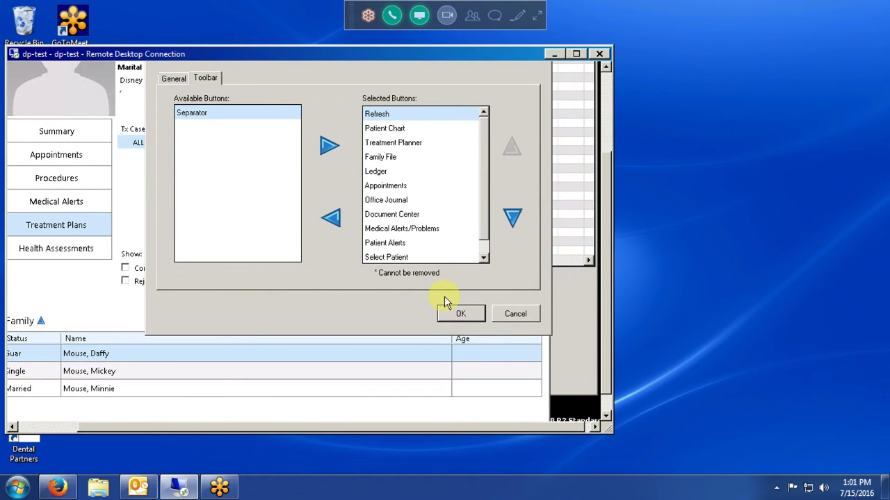
pyautogui.click(523, 315)
pyautogui.moveTo(607, 276); pyautogui.dragTo(603, 138)
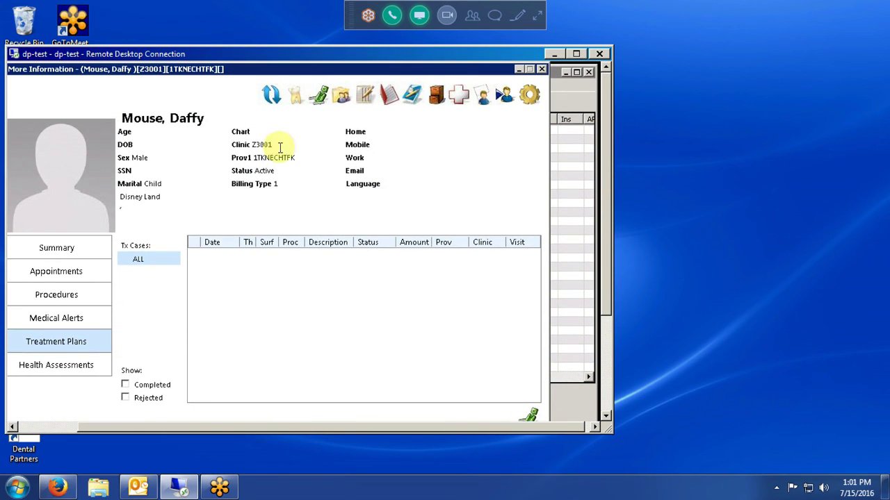